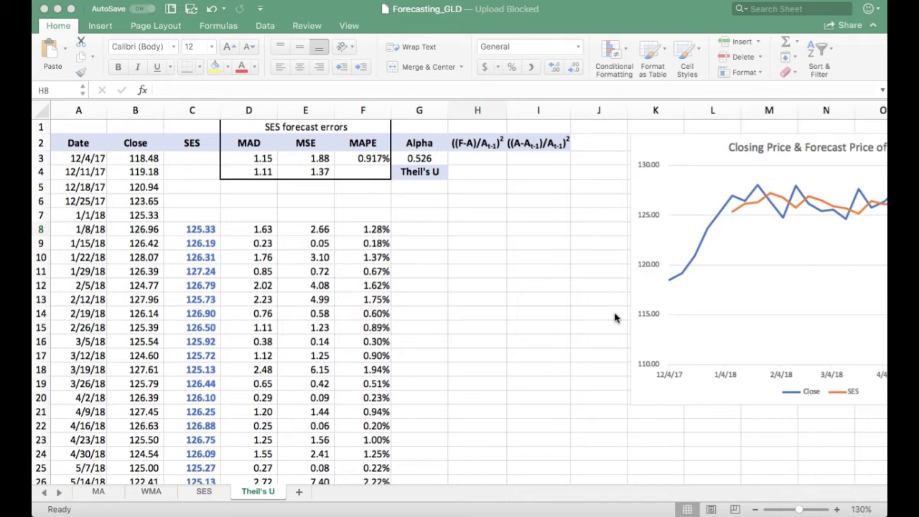
Select cell H8 on the Theil's U sheet for the first ratio formula.
click(483, 232)
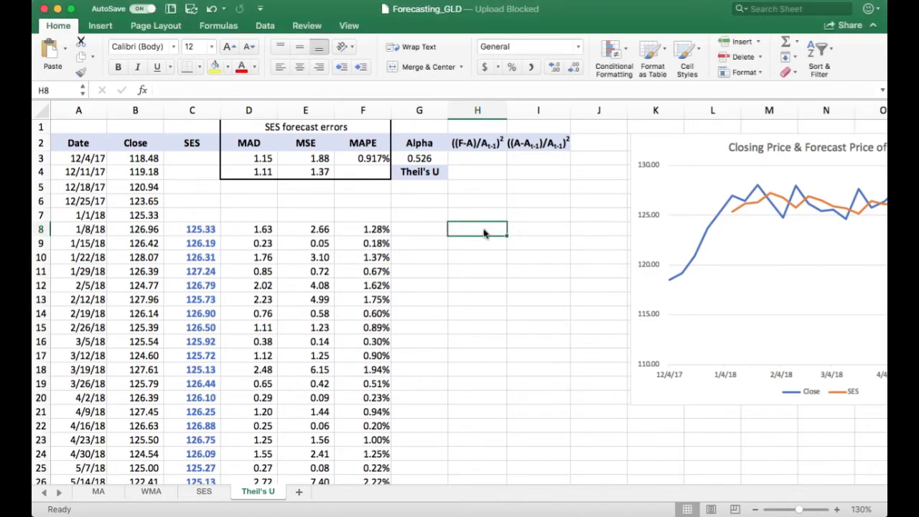
Enter =((C8-B8)/B7)^2 in H8 for the squared forecast-error ratio.
text(=(()
key(Left)
key(Left)
key(Left)
key(Left)
key(Left)
text(-)
key(Left)
key(Left)
key(Left)
key(Left)
key(Left)
key(Left)
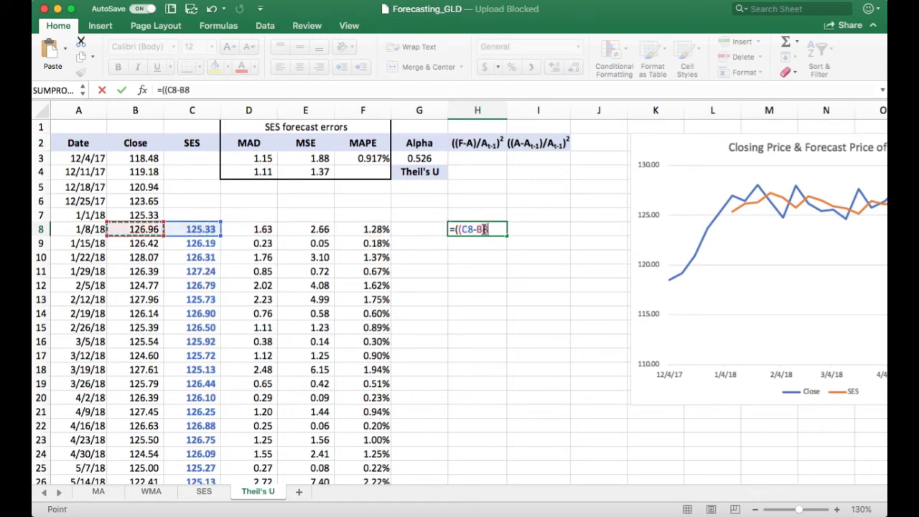
text()/)
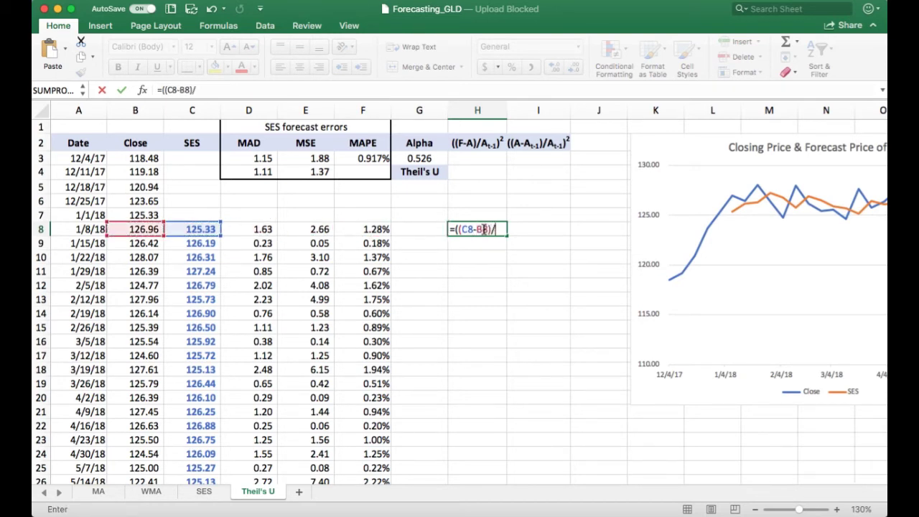
key(Up)
key(Left)
key(Left)
key(Left)
key(Left)
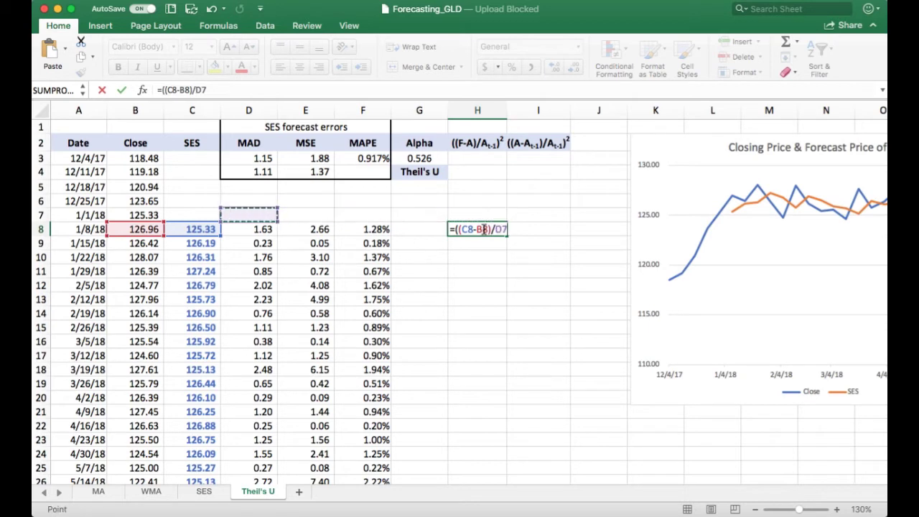
key(Left)
key(Left)
text())
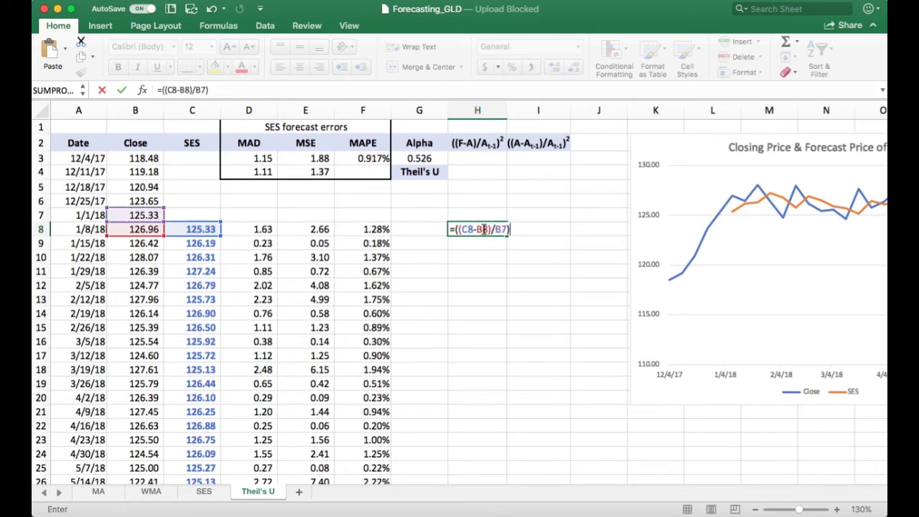
text(^2)
key(Tab)
Enter =((B8-B7)/B7)^2 in I8 for the squared actual-change ratio.
text(=(()
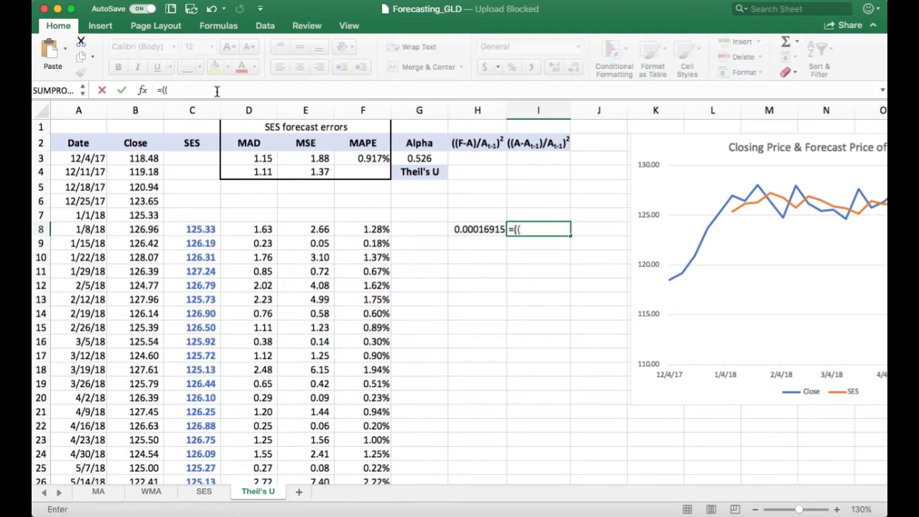
key(Left)
key(Left)
key(Left)
key(Left)
key(Left)
key(Left)
key(Left)
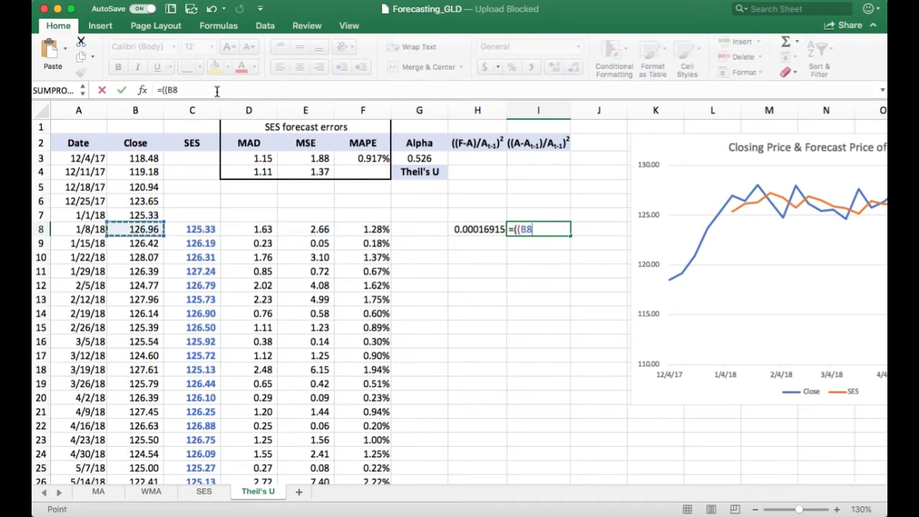
text(-)
key(Up)
key(Left)
key(Left)
key(Left)
key(Left)
key(Left)
key(Left)
key(Left)
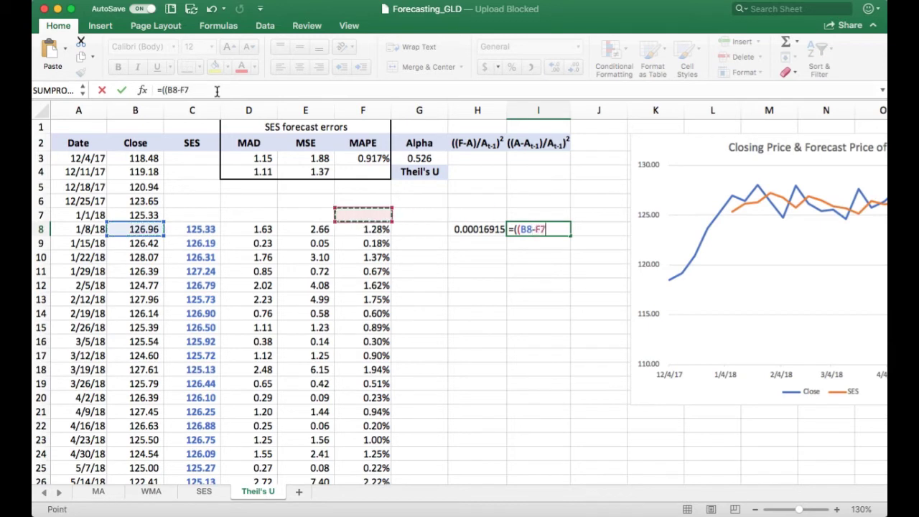
text())
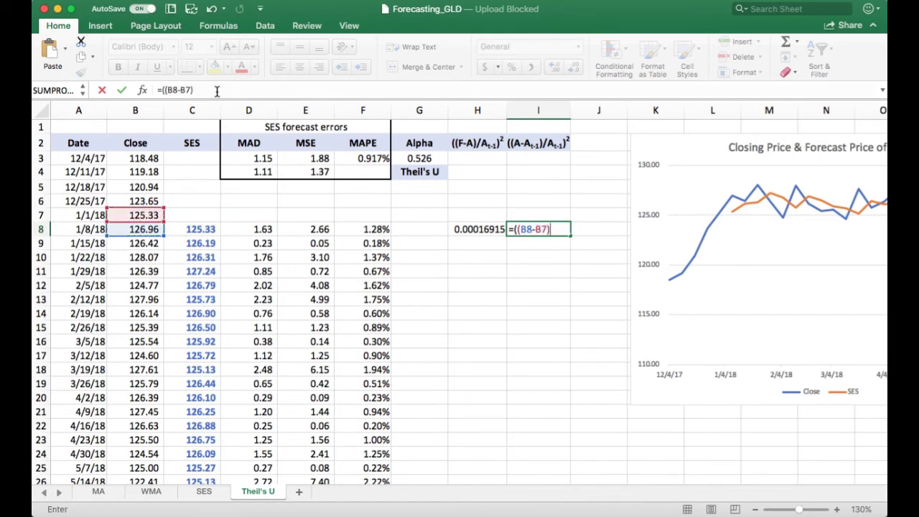
text(/b7)
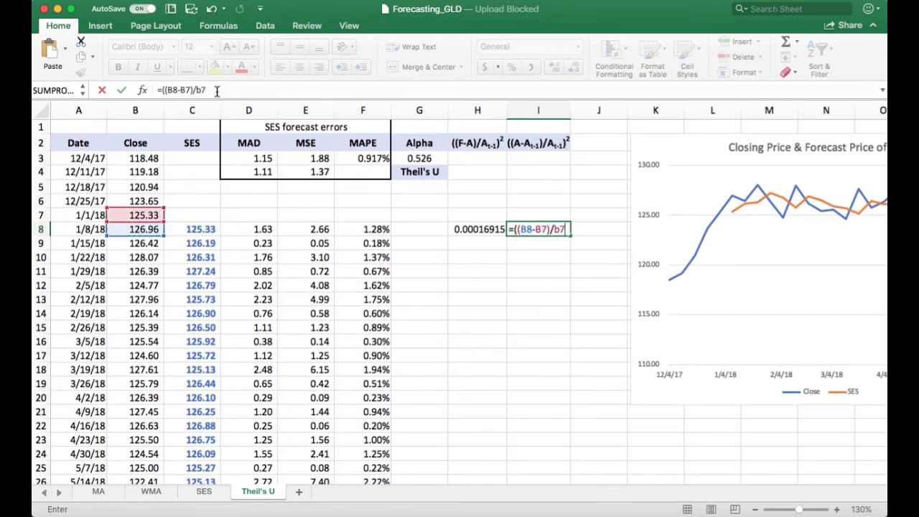
text()^2)
key(Left)
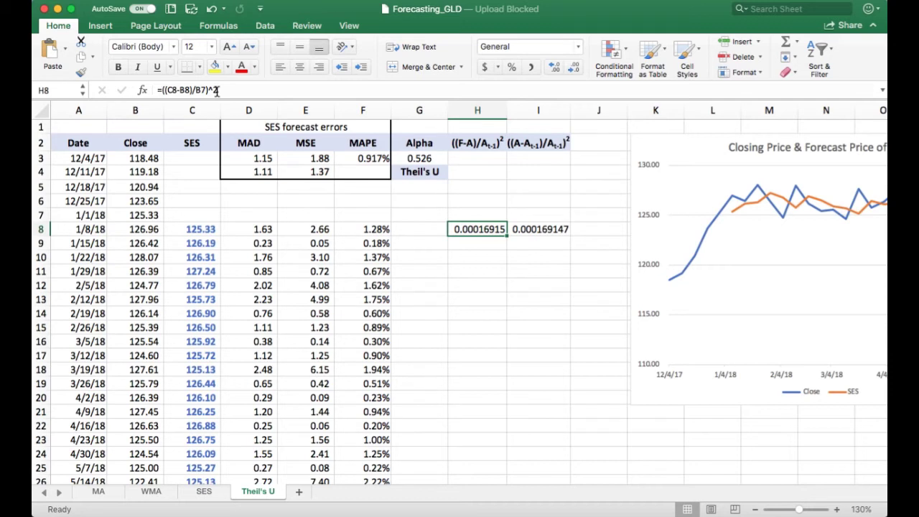
key(shift+Right)
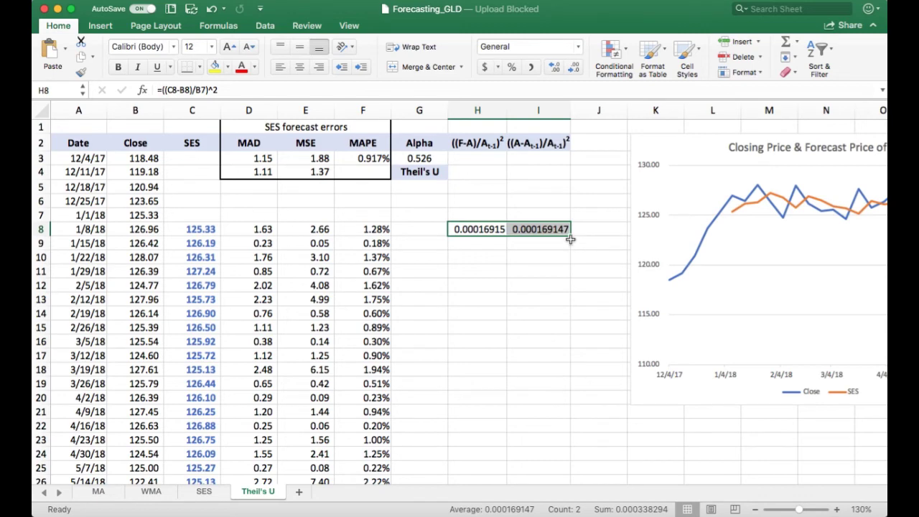
Fill the H8:I8 ratio formulas down to row 28 and total both columns with =SUM in H29 and I29.
drag(570, 235, 493, 438)
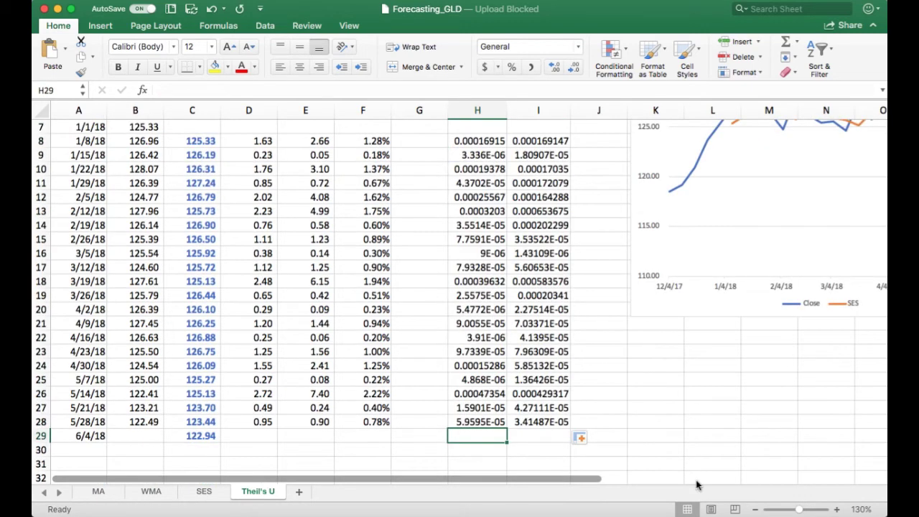
text(=sum(H8:H28))
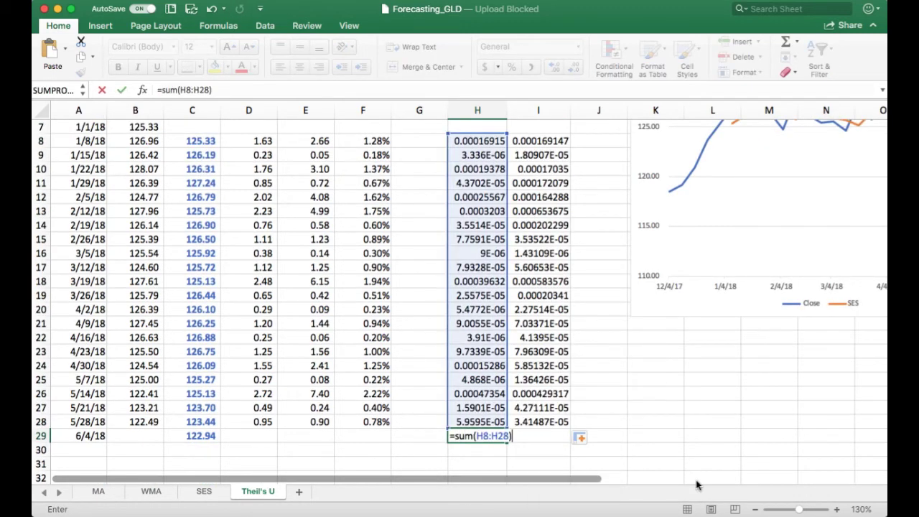
key(Return)
key(super+c)
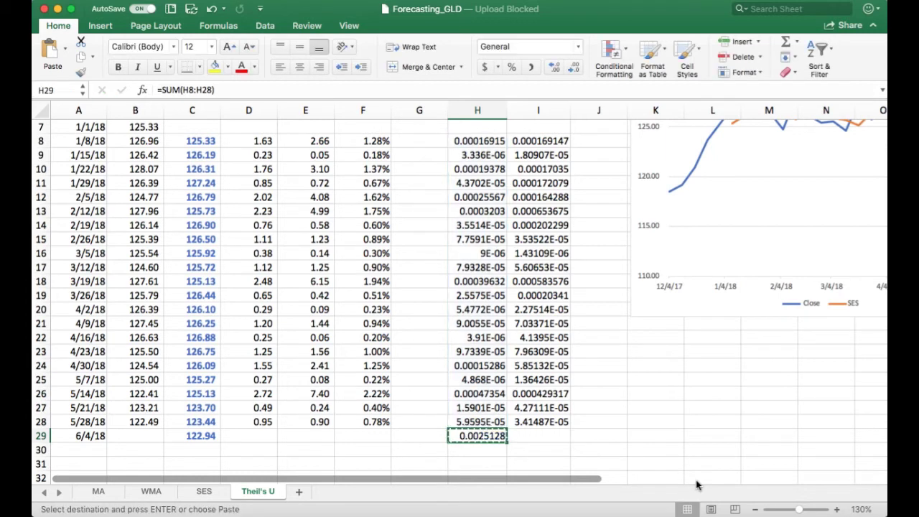
key(Right)
key(super+v)
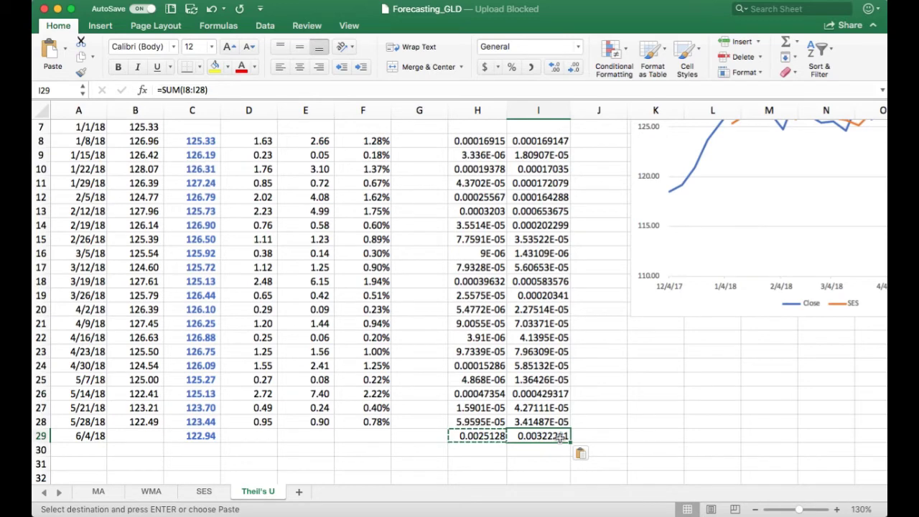
scroll(417, 167, up, 5)
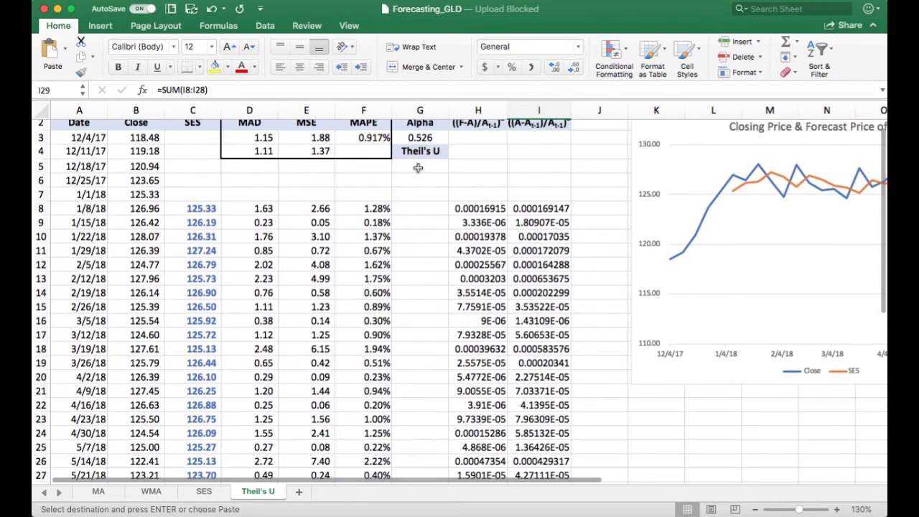
click(419, 167)
scroll(514, 179, up, 1)
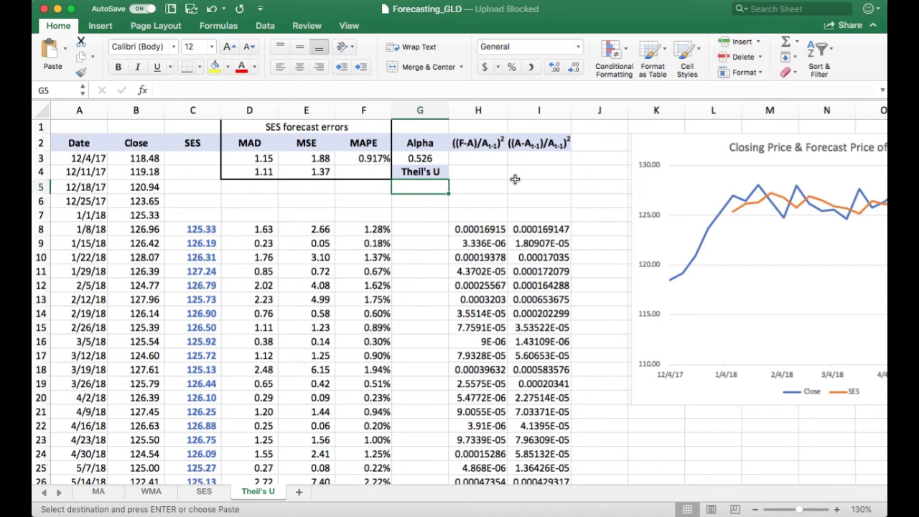
Enter =SQRT(H29/I29) in G5, giving Theil's U of 0.88308355.
text(=sqrt()
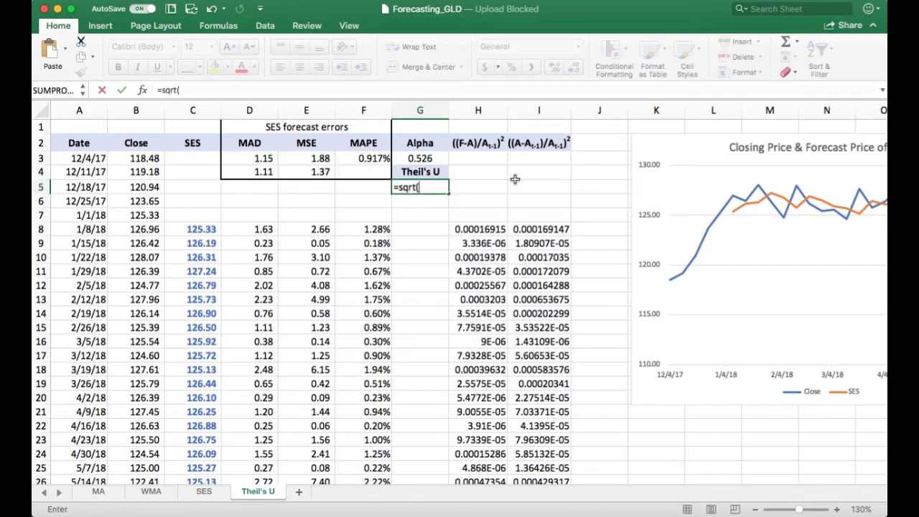
scroll(514, 179, down, 3)
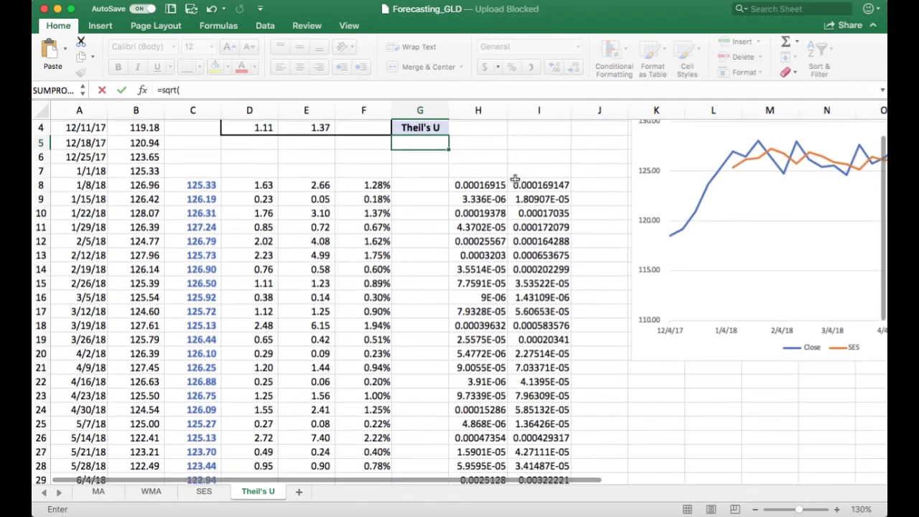
scroll(514, 179, down, 6)
click(482, 311)
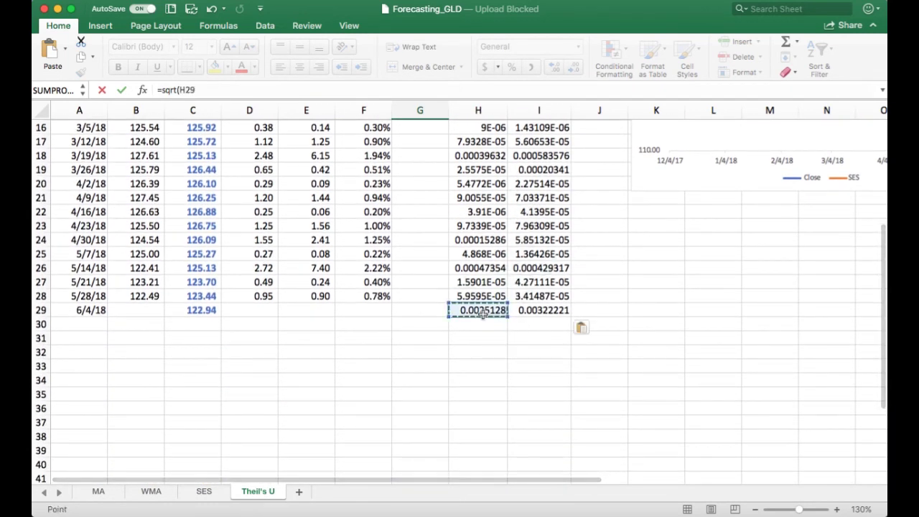
text(/)
click(535, 311)
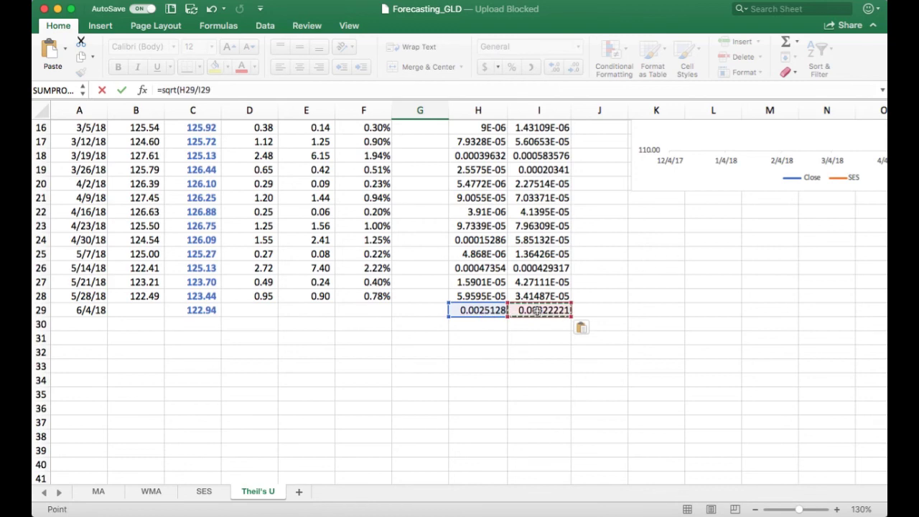
key(Return)
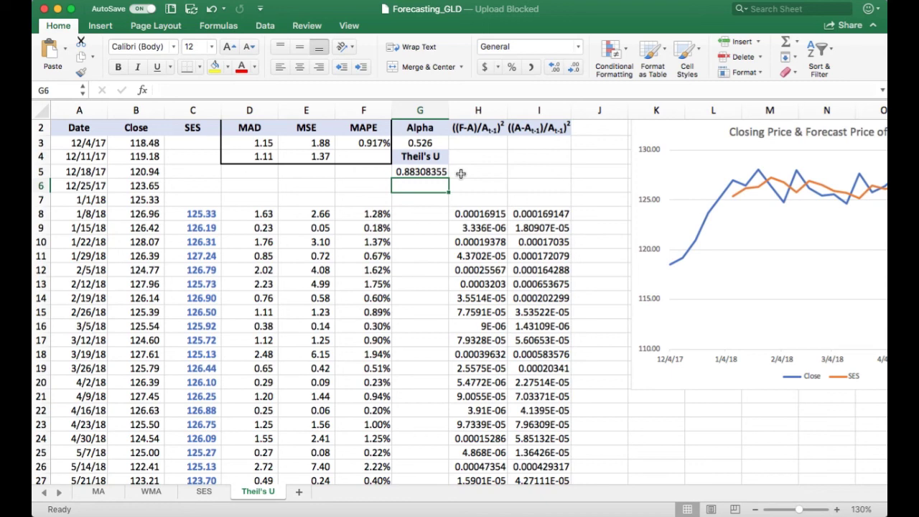
scroll(461, 174, up, 1)
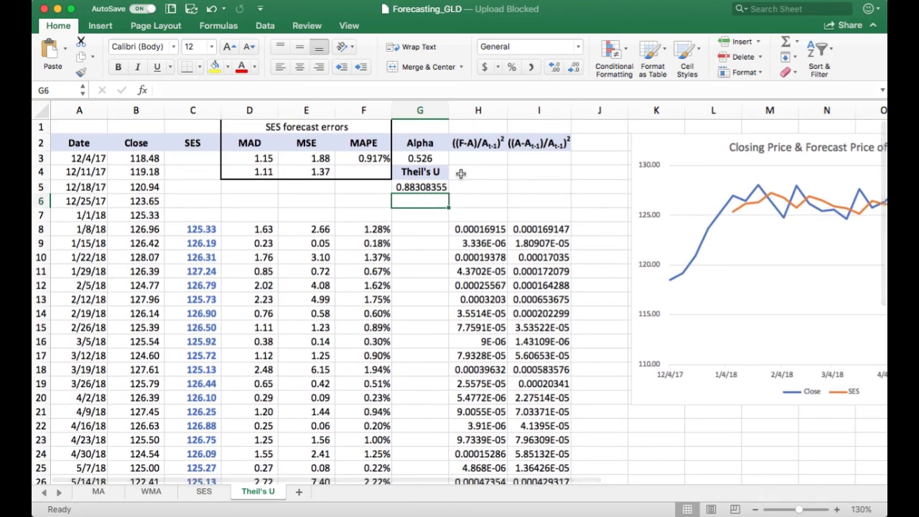